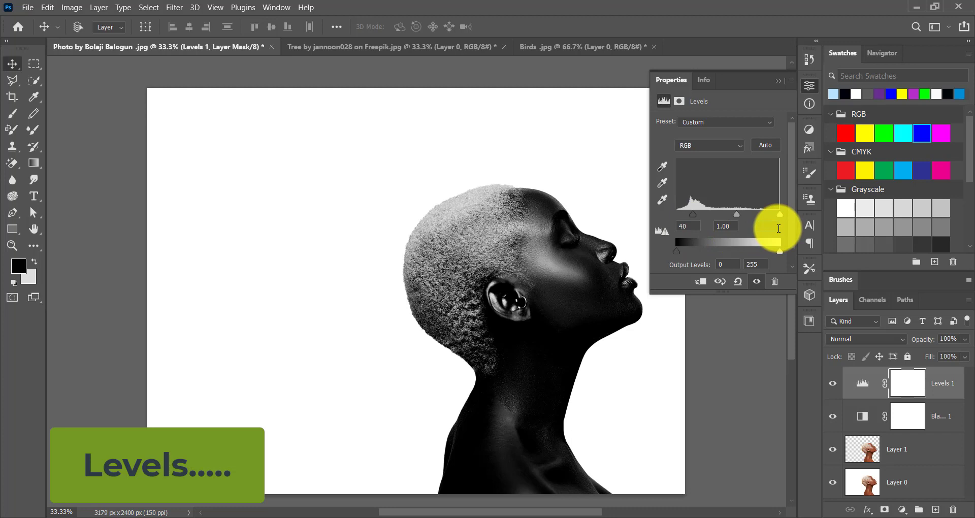
Step: Set the white input level of the Levels adjustment to 113 and select its layer
text(3)
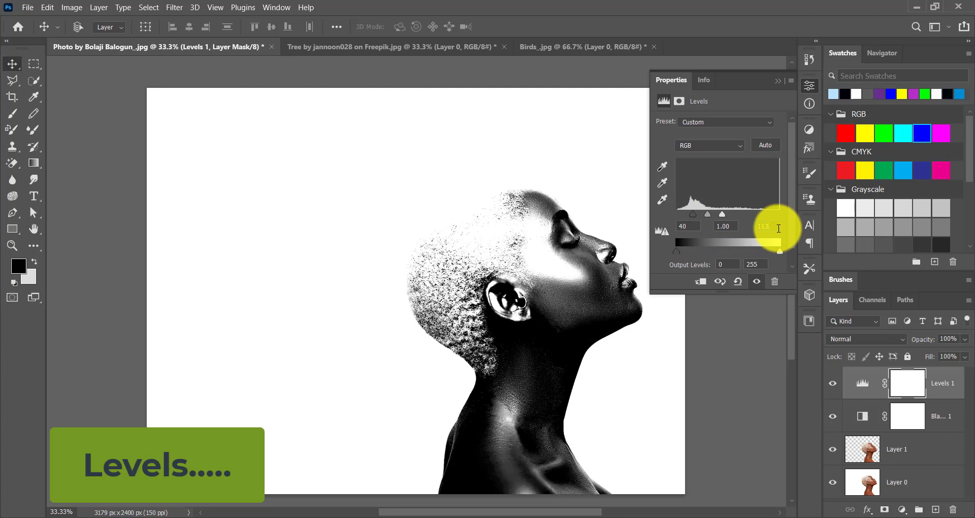
click(775, 83)
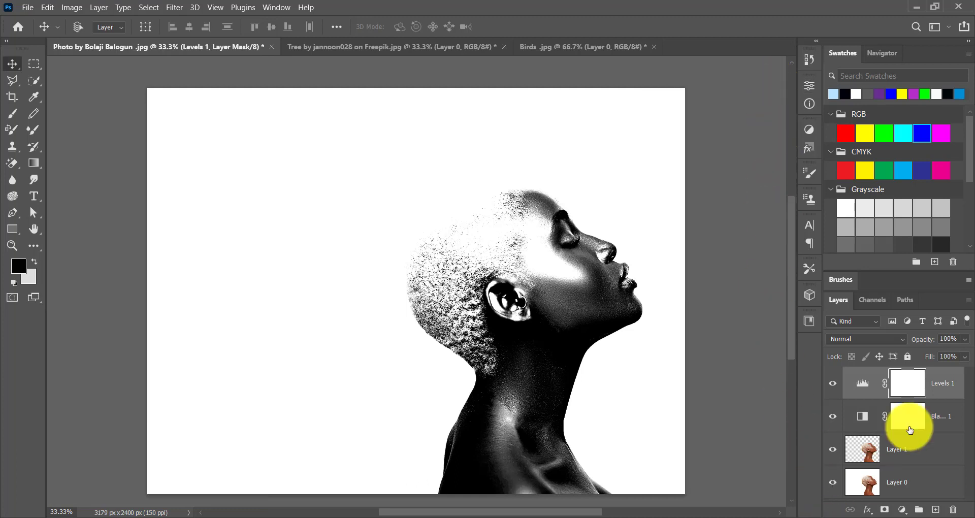
click(938, 385)
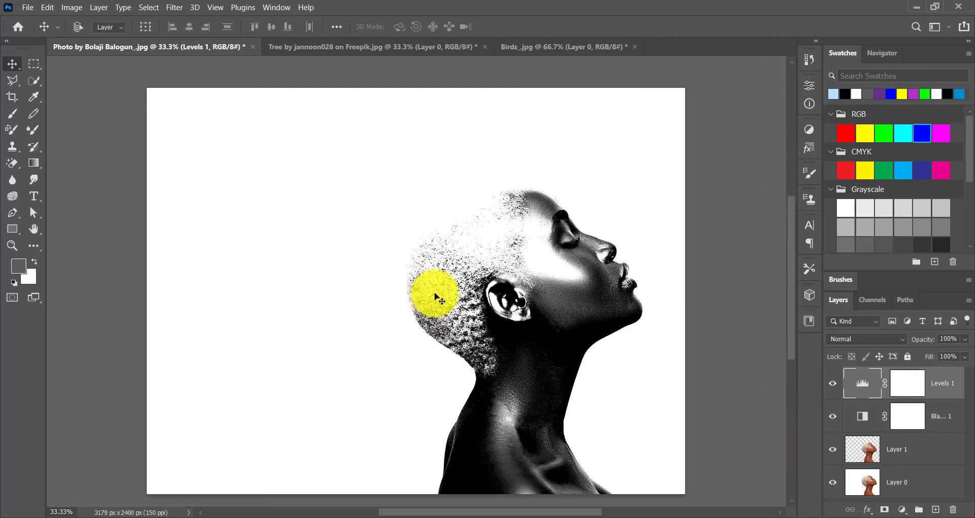
Step: Copy the tree image into the portrait document and position it over the woman's head and neck
click(435, 46)
drag(447, 373, 319, 185)
drag(448, 328, 431, 256)
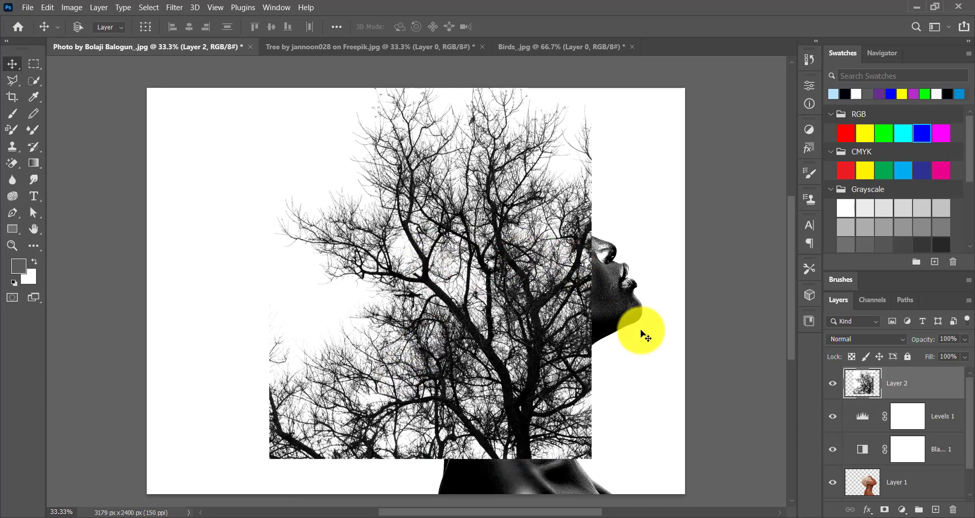
click(885, 509)
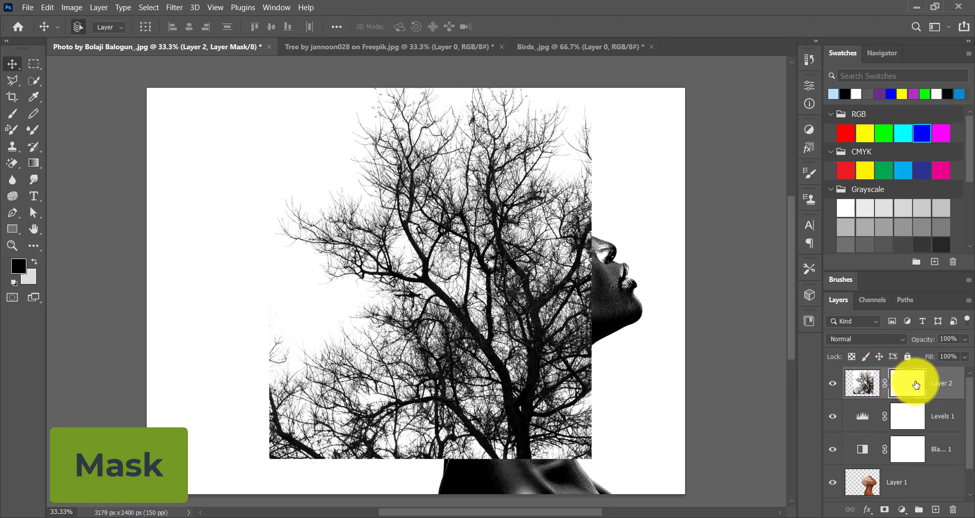
key(ctrl+z)
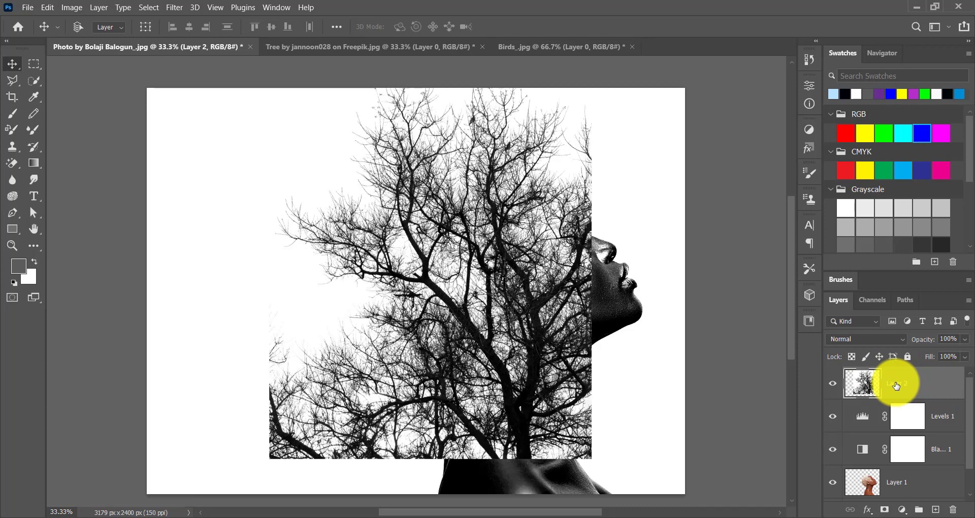
ctrl+click(899, 483)
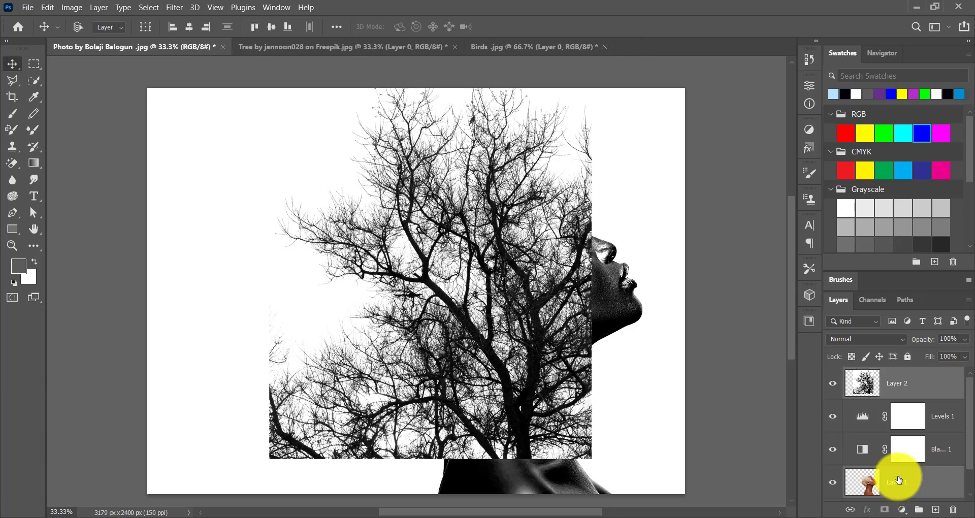
click(913, 372)
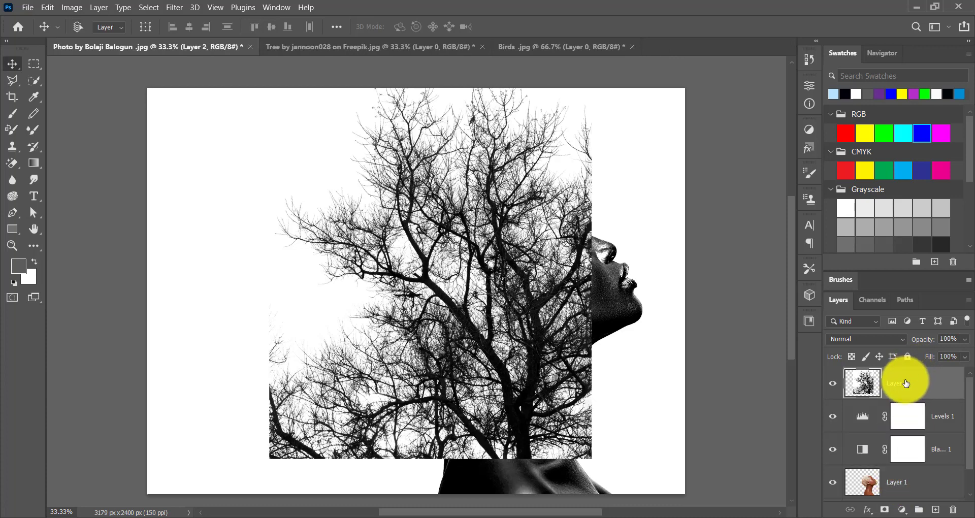
Step: Add a mask to the tree layer and paint black with a 400 px brush to hide branches over the face, behind the neck and at the shoulders
click(885, 512)
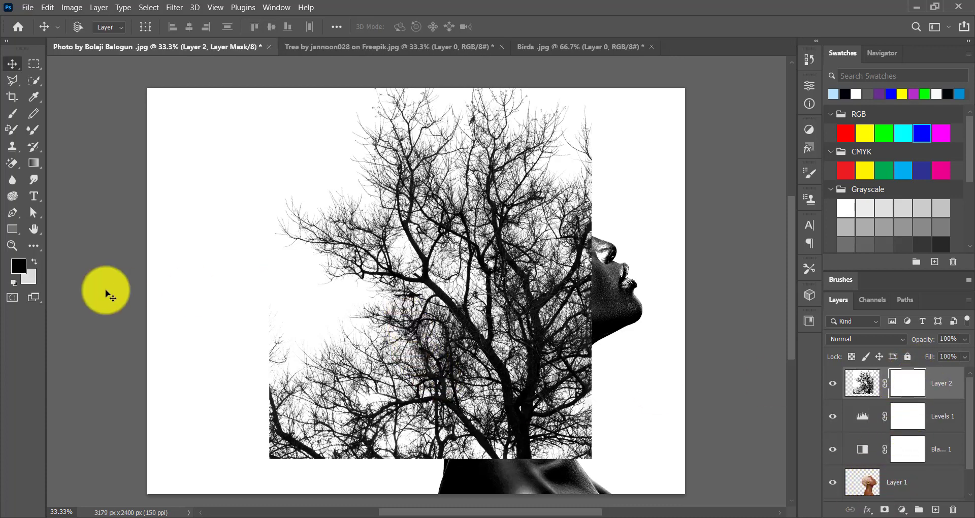
click(12, 113)
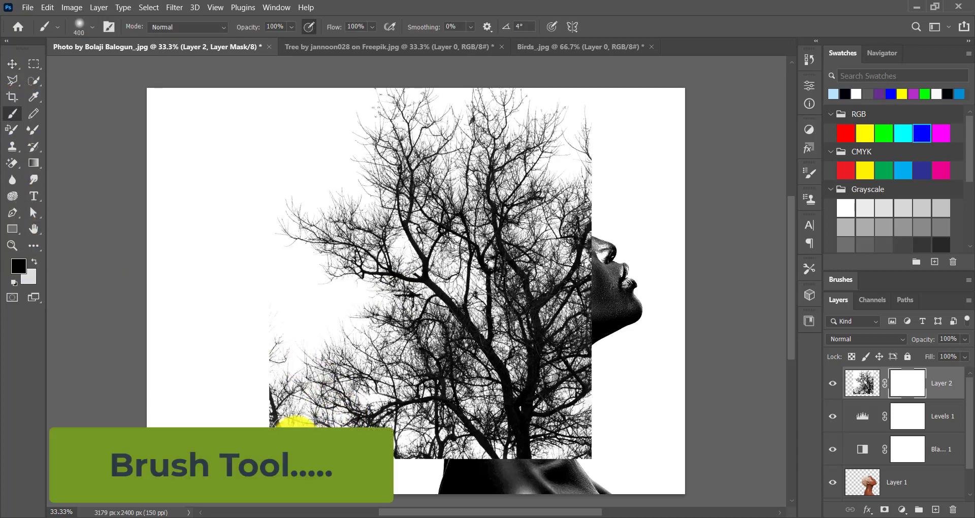
mouse_move(289, 388)
mouse_down()
mouse_move(354, 385)
mouse_move(303, 433)
mouse_move(302, 365)
mouse_move(344, 367)
mouse_move(369, 390)
mouse_move(379, 470)
mouse_move(406, 450)
mouse_move(422, 454)
mouse_move(420, 466)
mouse_move(420, 439)
mouse_move(425, 462)
mouse_move(472, 470)
mouse_up()
mouse_move(586, 467)
mouse_down()
mouse_move(585, 378)
mouse_move(585, 398)
mouse_move(603, 365)
mouse_move(582, 459)
mouse_move(545, 474)
mouse_move(465, 473)
mouse_move(407, 448)
mouse_move(401, 387)
mouse_move(407, 425)
mouse_move(438, 381)
mouse_move(434, 422)
mouse_move(447, 357)
mouse_move(440, 404)
mouse_move(438, 379)
mouse_move(425, 368)
mouse_move(349, 335)
mouse_move(429, 395)
mouse_up()
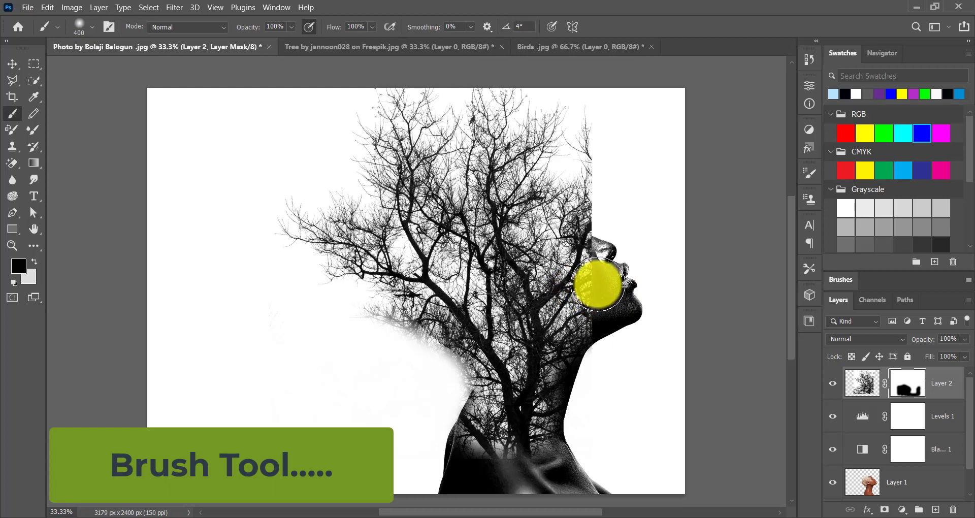
mouse_move(598, 284)
mouse_down()
mouse_move(600, 258)
mouse_move(577, 224)
mouse_move(578, 234)
mouse_move(571, 224)
mouse_move(557, 233)
mouse_move(558, 219)
mouse_move(570, 257)
mouse_move(600, 271)
mouse_move(579, 189)
mouse_move(579, 118)
mouse_move(590, 182)
mouse_move(577, 188)
mouse_move(597, 175)
mouse_move(598, 151)
mouse_up()
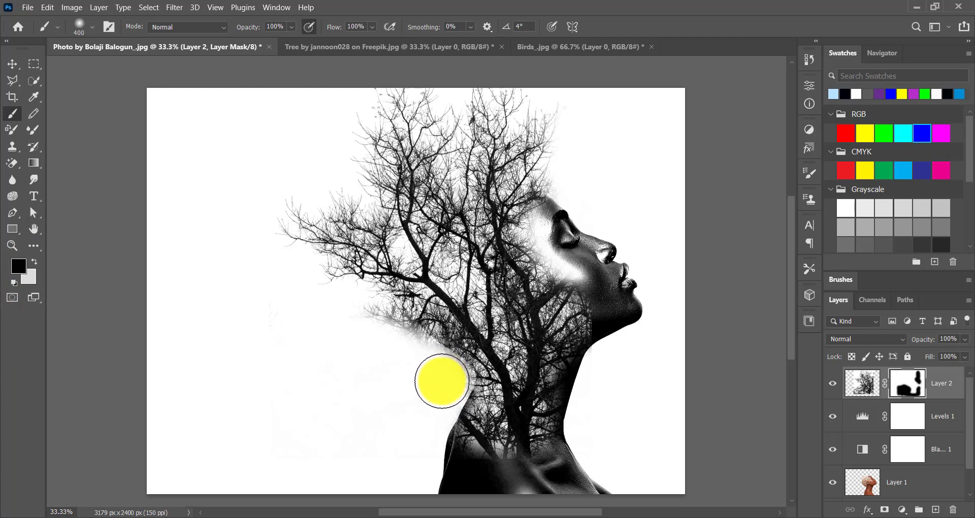
drag(441, 381, 446, 396)
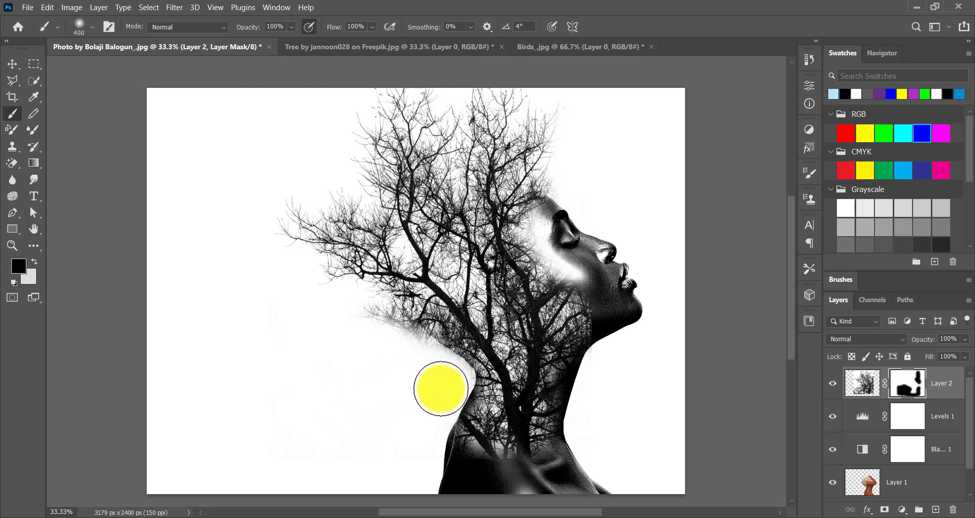
drag(445, 378, 420, 362)
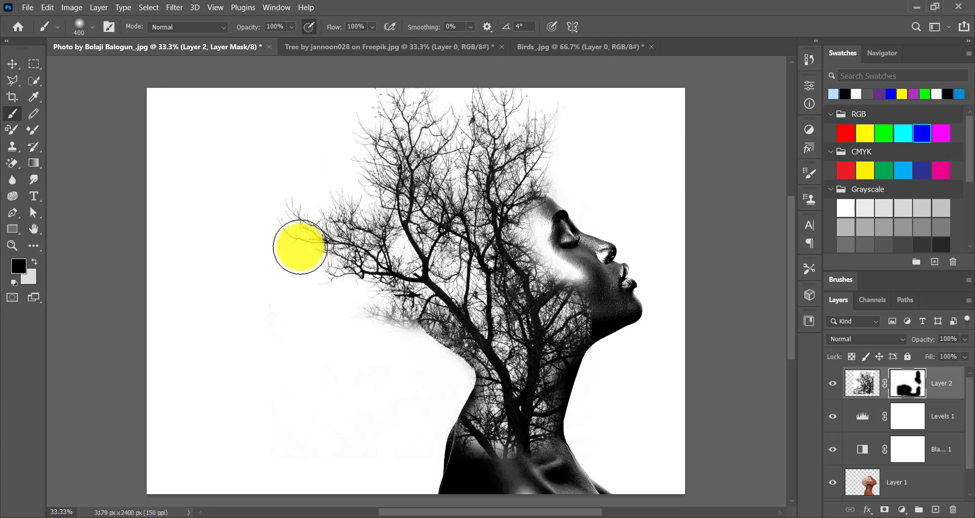
Step: Copy the birds image into the portrait document over the upper-left branches and set its blend mode to Multiply
click(12, 64)
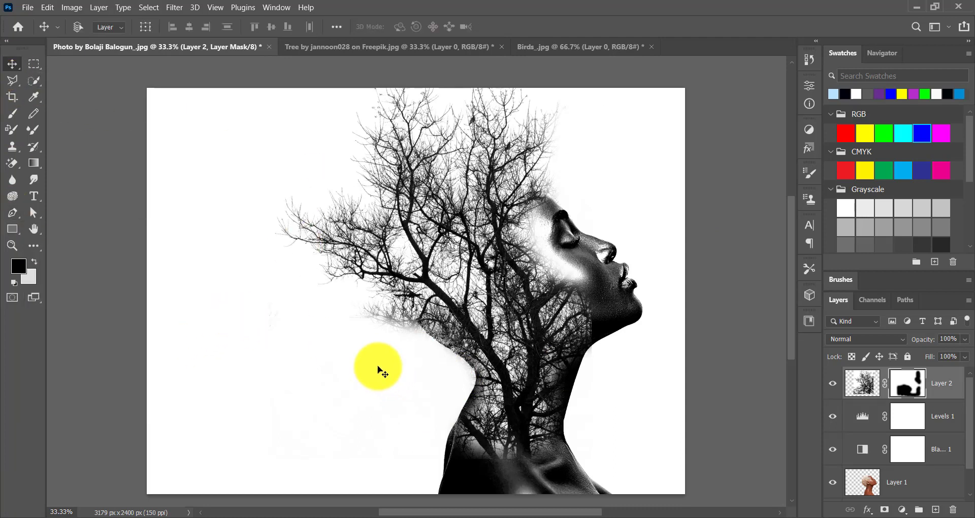
click(577, 46)
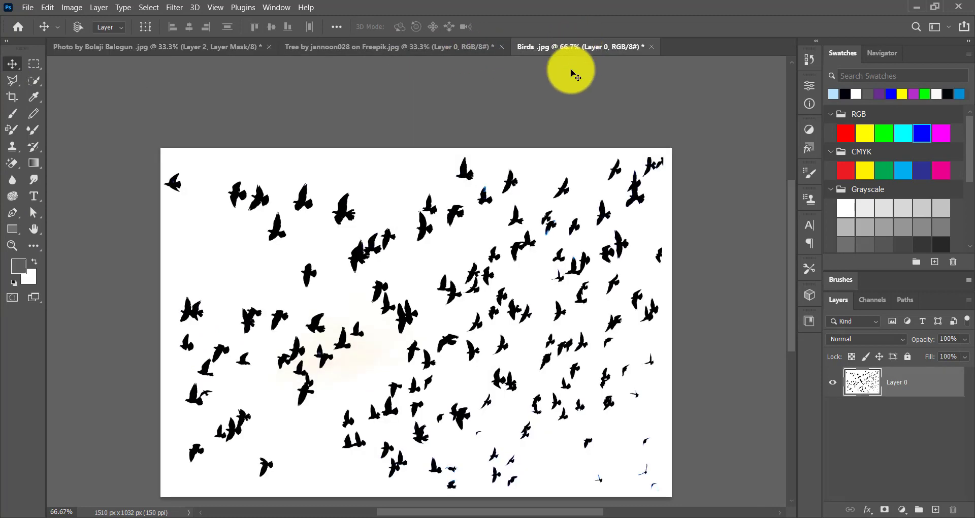
drag(511, 326, 421, 221)
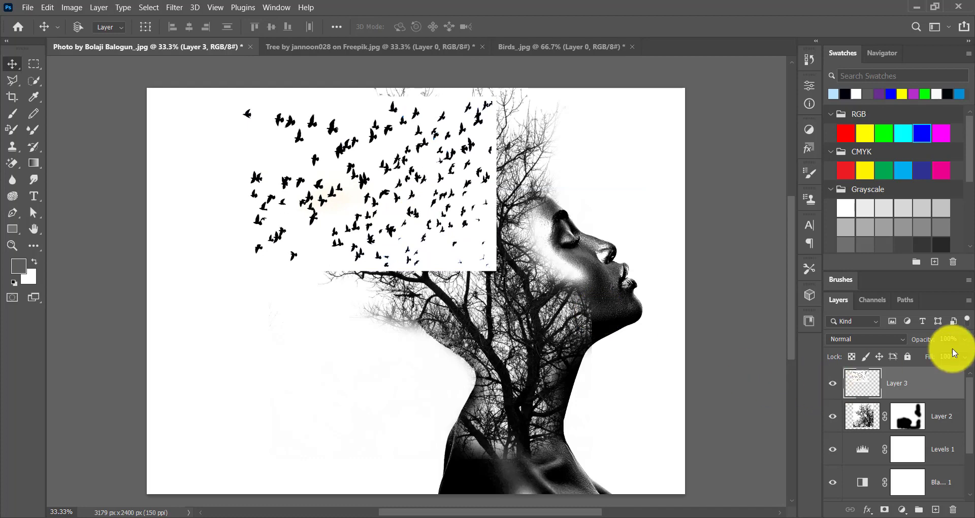
click(899, 339)
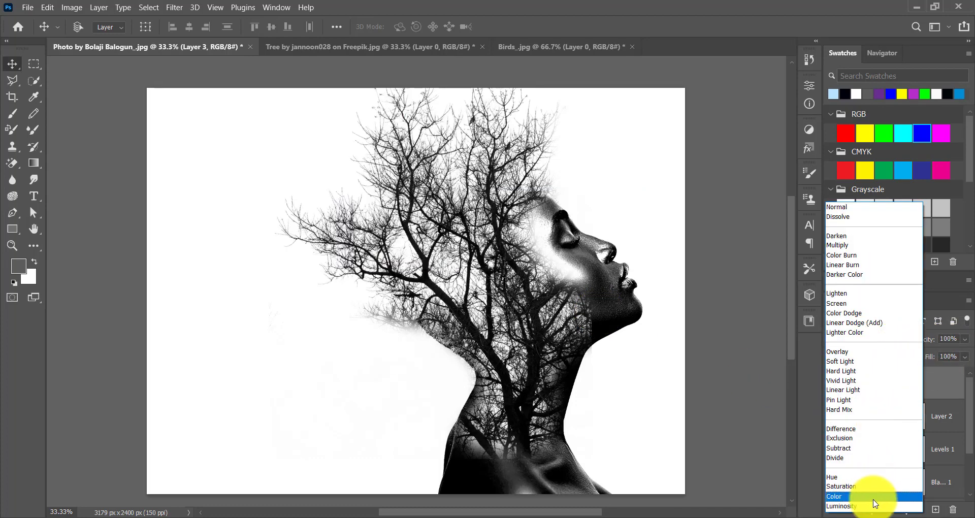
click(874, 250)
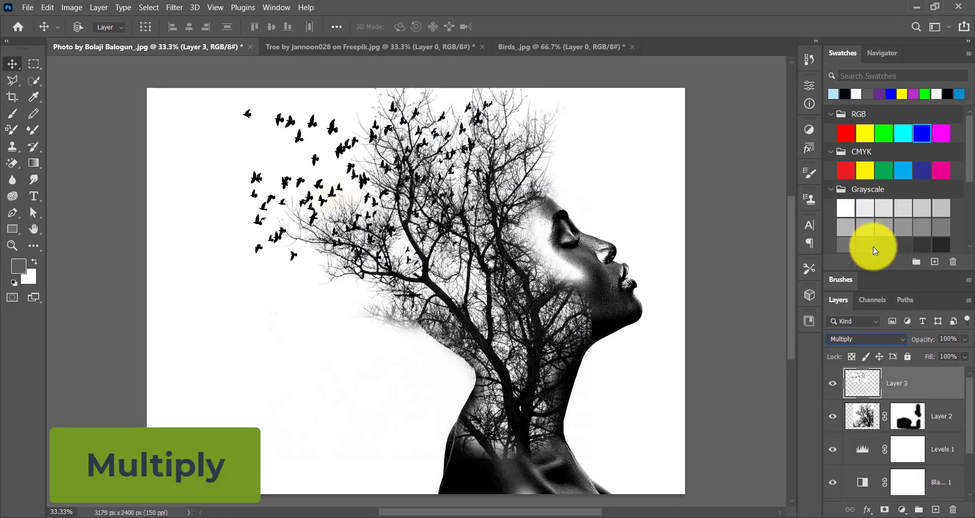
Step: Add a mask to the birds layer and paint it black with the 400 px brush to hide birds overlapping the tree branches
click(885, 510)
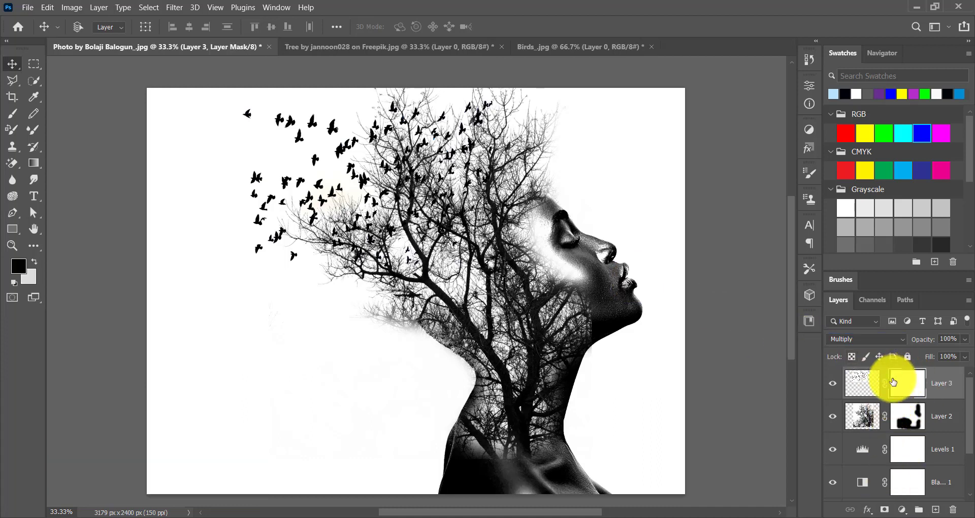
click(12, 113)
click(415, 266)
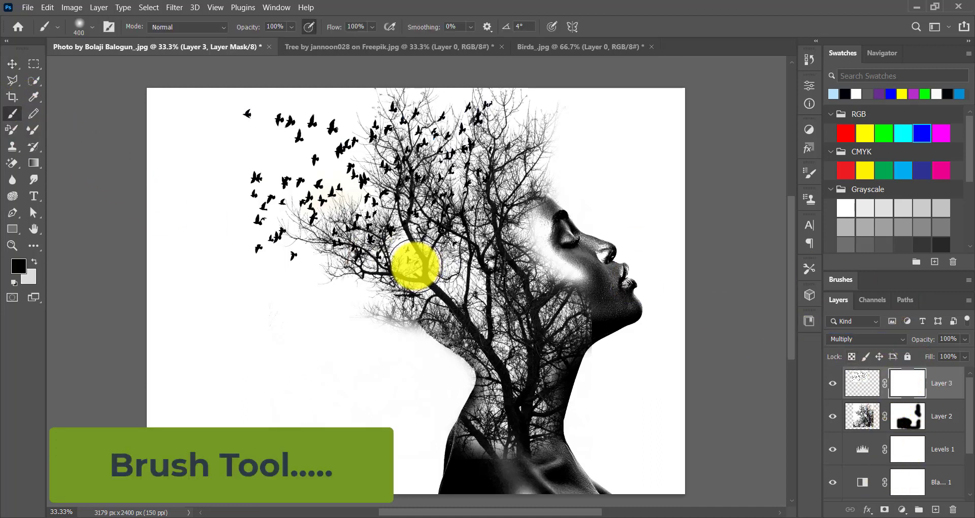
mouse_move(415, 257)
mouse_down()
mouse_move(468, 181)
mouse_move(506, 154)
mouse_move(398, 269)
mouse_move(371, 274)
mouse_move(414, 218)
mouse_move(418, 176)
mouse_move(398, 177)
mouse_move(390, 233)
mouse_move(437, 217)
mouse_up()
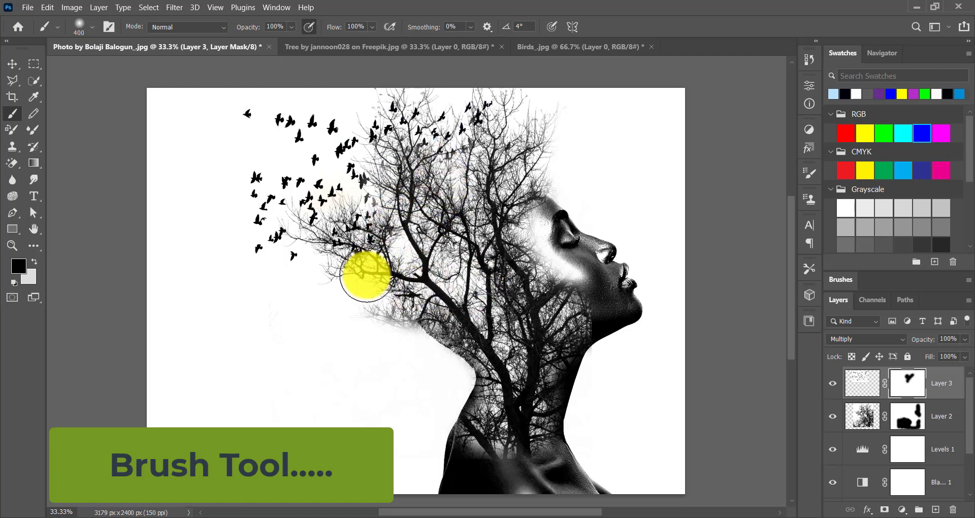
drag(346, 274, 305, 288)
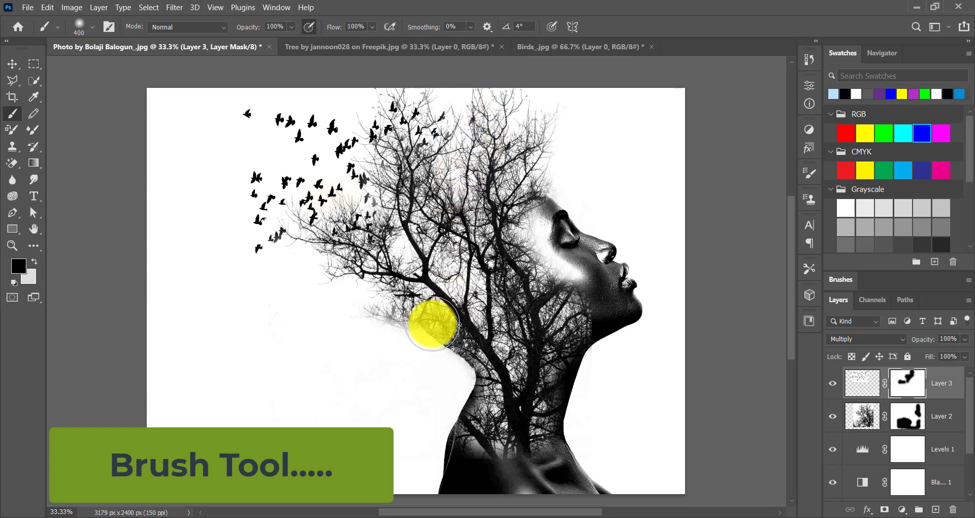
click(13, 64)
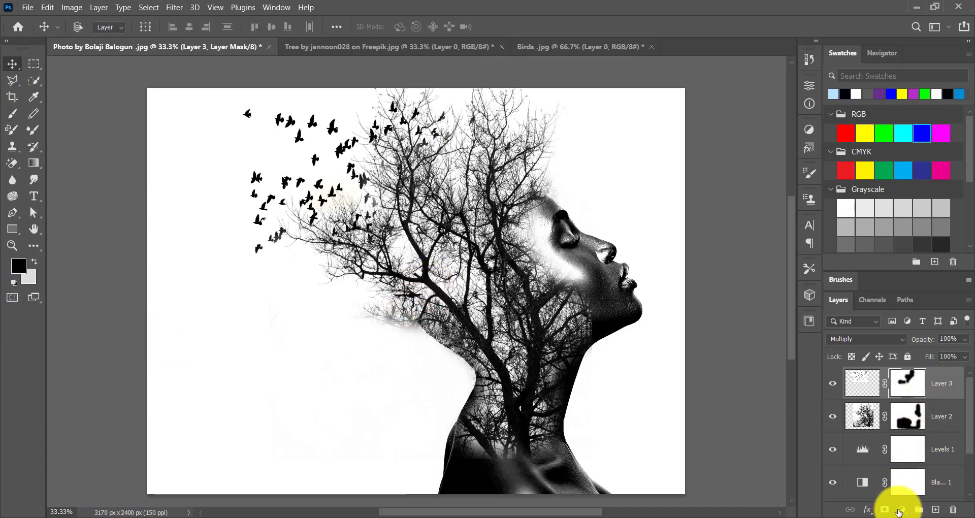
Step: Add a light blue (#b7e3fd) Solid Color fill layer above all layers and set its blend mode to Color
click(900, 510)
click(926, 287)
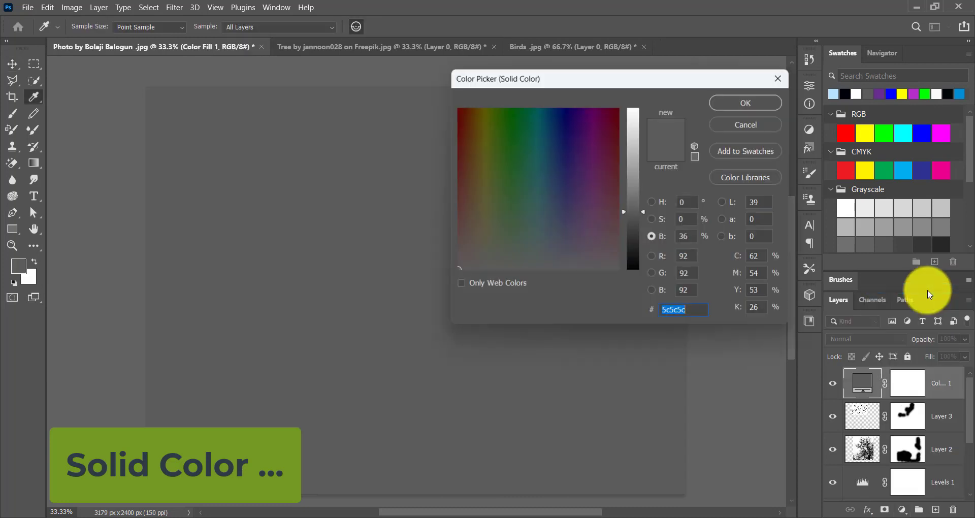
click(833, 96)
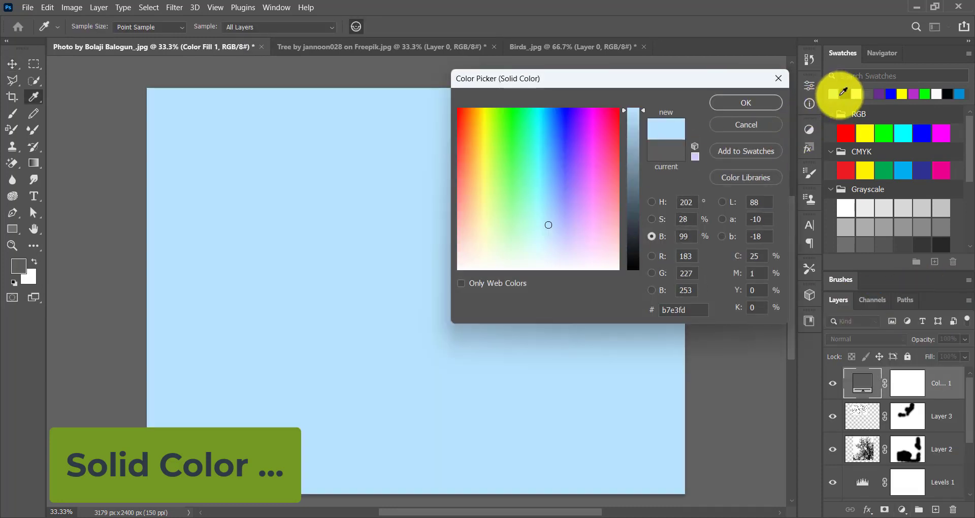
click(770, 105)
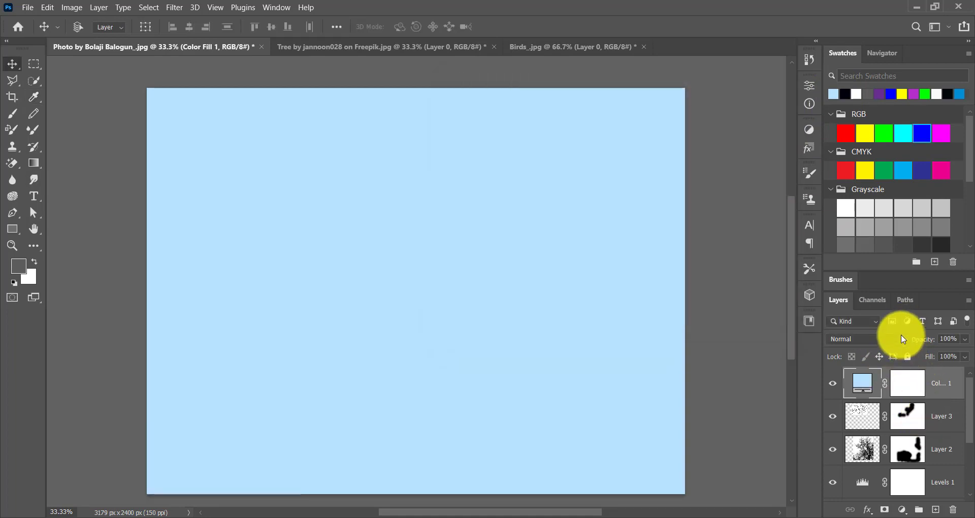
click(904, 339)
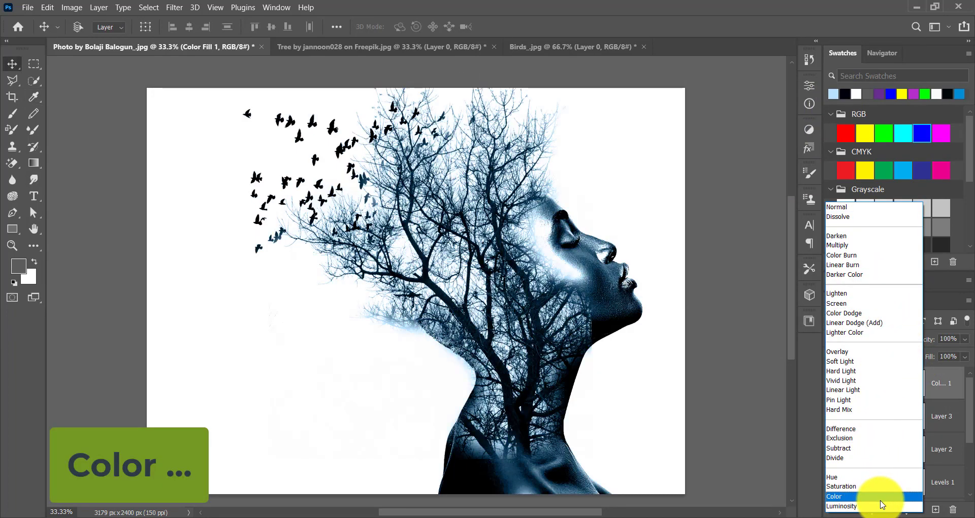
click(883, 497)
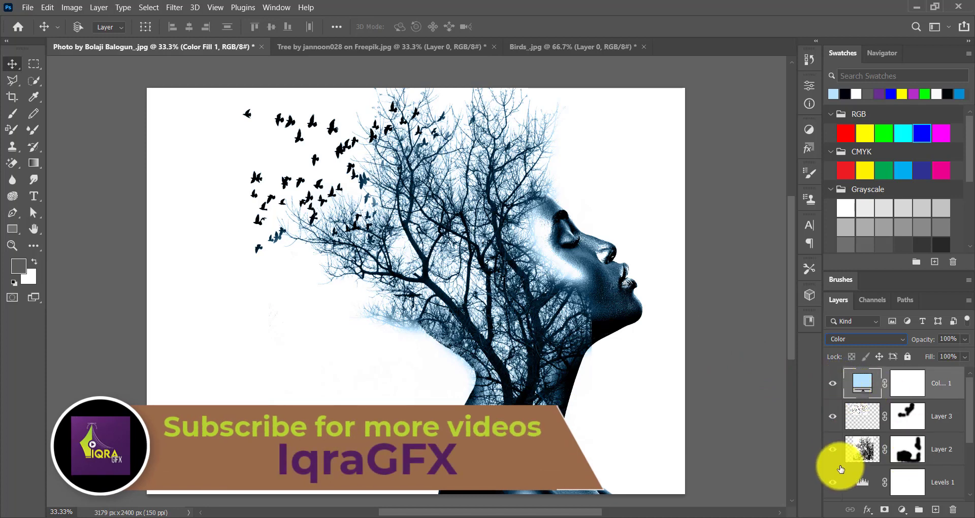
scroll(841, 468, down, 2)
scroll(841, 468, up, 2)
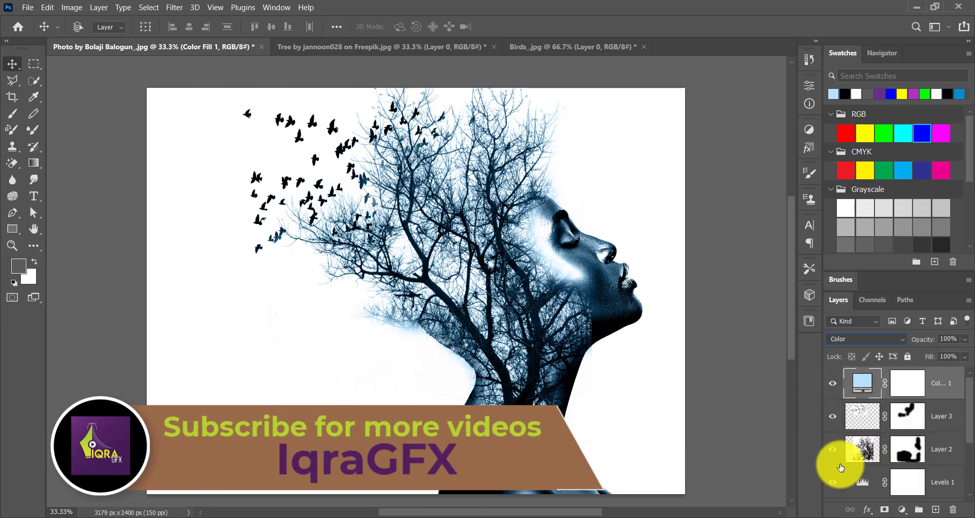